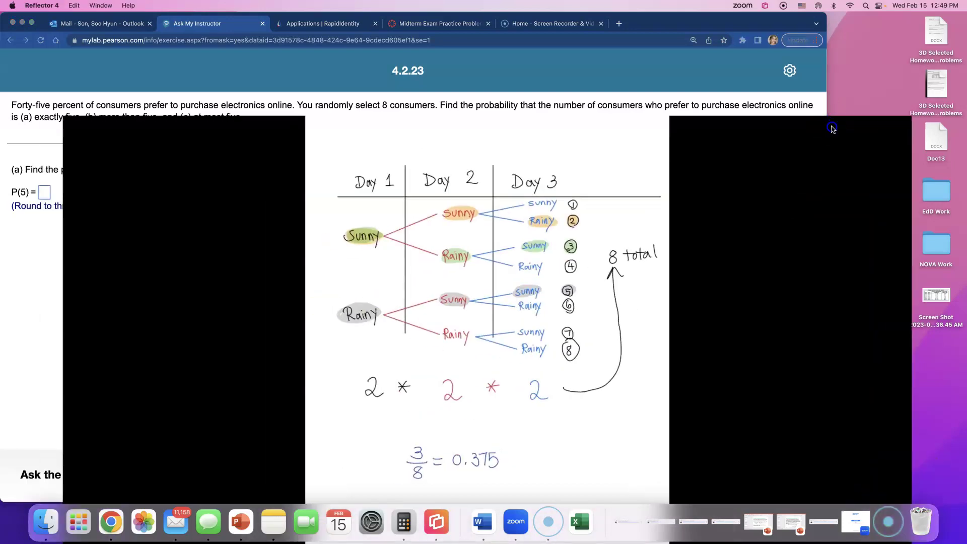
- Move the whiteboard below exercise 4.2.23 so the full question about buying electronics online shows
left_click_drag(832, 129, 832, 132)
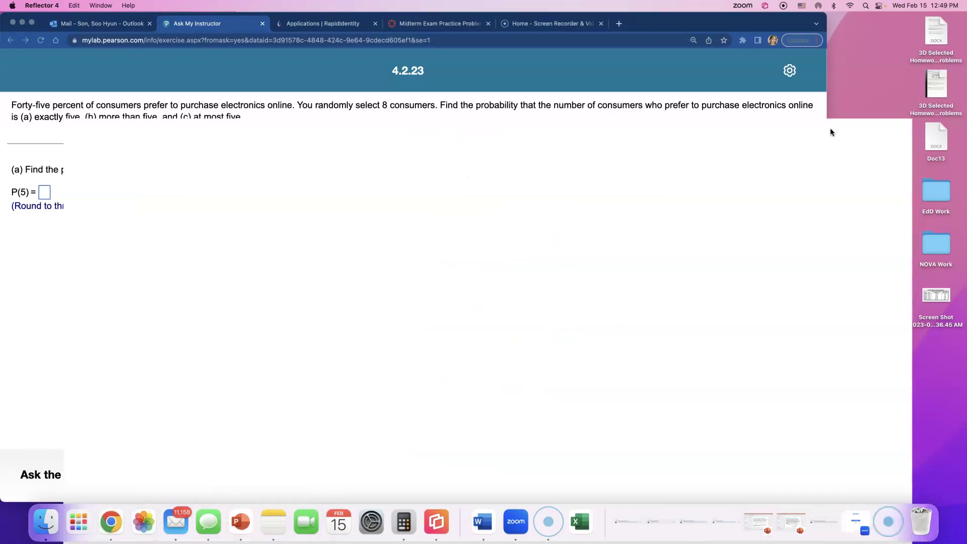
left_click_drag(284, 212, 290, 251)
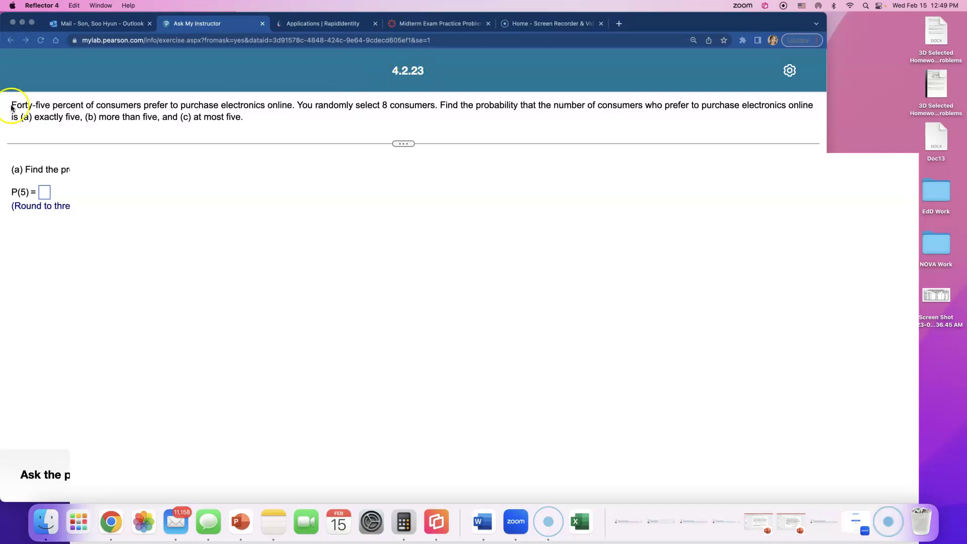
left_click(78, 108)
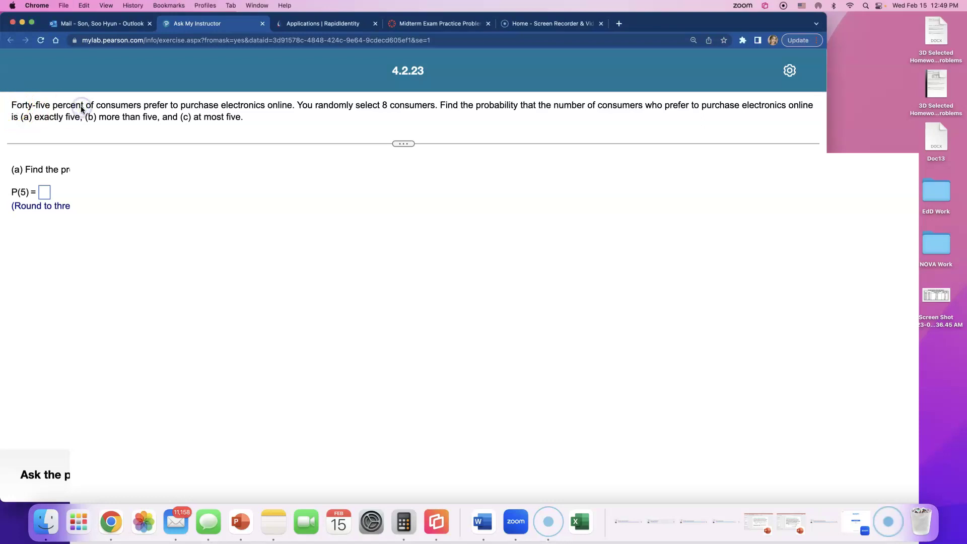
- Handwrite 'p = 0.45' and 'n = 8' beneath it on the whiteboard
mouse_move(233, 206)
left_mouse_down()
mouse_move(235, 238)
mouse_move(227, 218)
left_mouse_up()
mouse_move(306, 216)
left_mouse_down()
mouse_move(333, 221)
mouse_move(332, 233)
mouse_move(348, 205)
mouse_move(341, 235)
left_mouse_up()
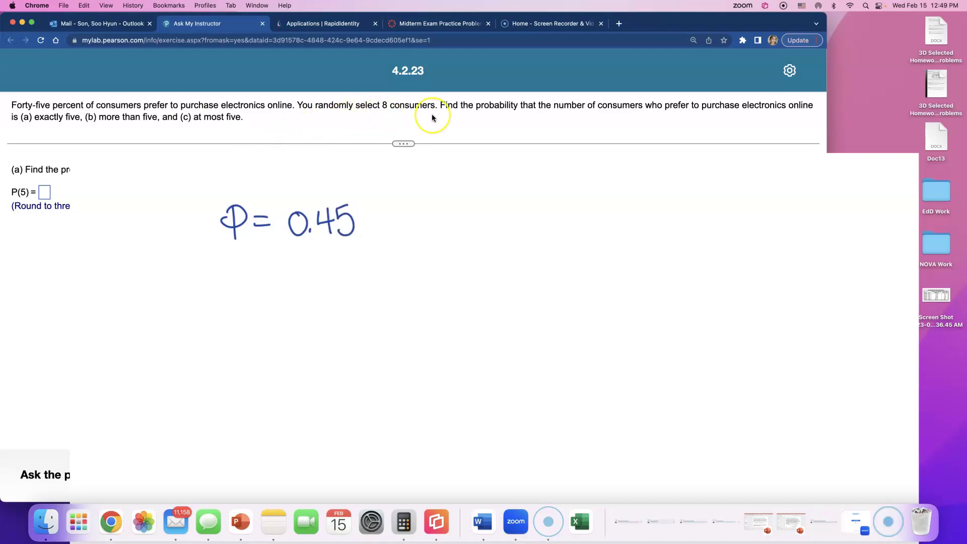
left_click_drag(232, 282, 251, 295)
left_click_drag(314, 270, 316, 272)
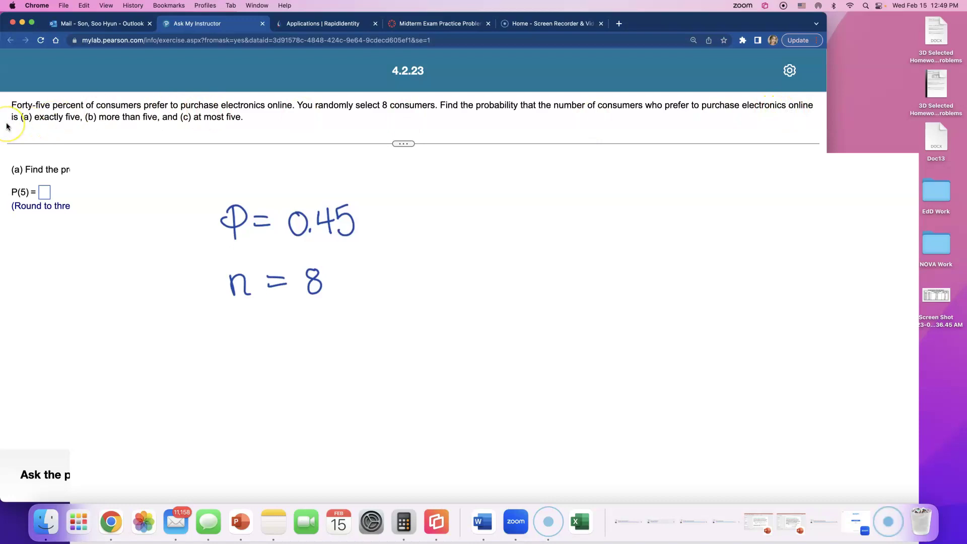
- Handwrite 'a) P(X=5)' beside the given values
left_click_drag(502, 202, 508, 225)
left_click_drag(555, 191, 556, 220)
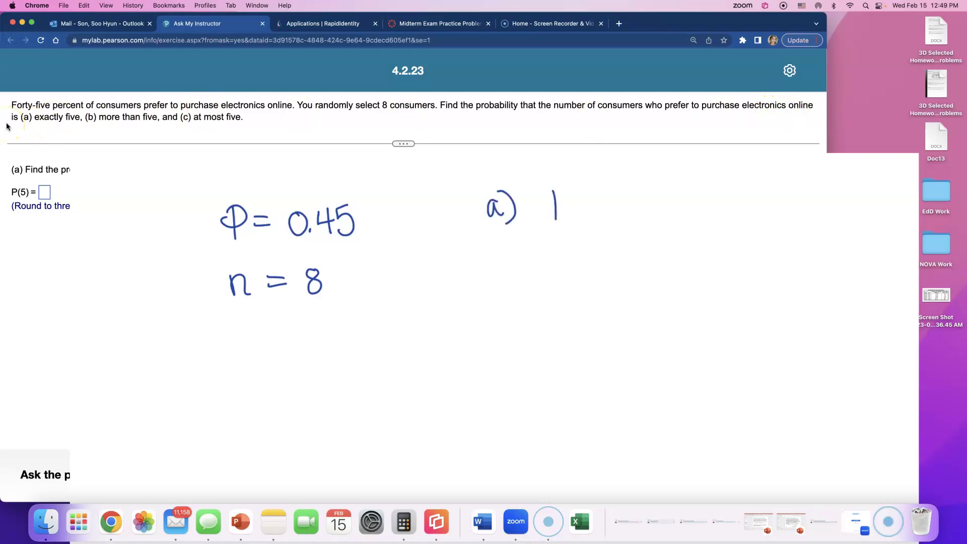
mouse_move(589, 189)
left_mouse_down()
mouse_move(589, 212)
mouse_move(622, 214)
left_mouse_up()
mouse_move(626, 193)
left_mouse_down()
mouse_move(668, 205)
mouse_move(654, 209)
left_mouse_up()
left_click_drag(680, 179, 686, 202)
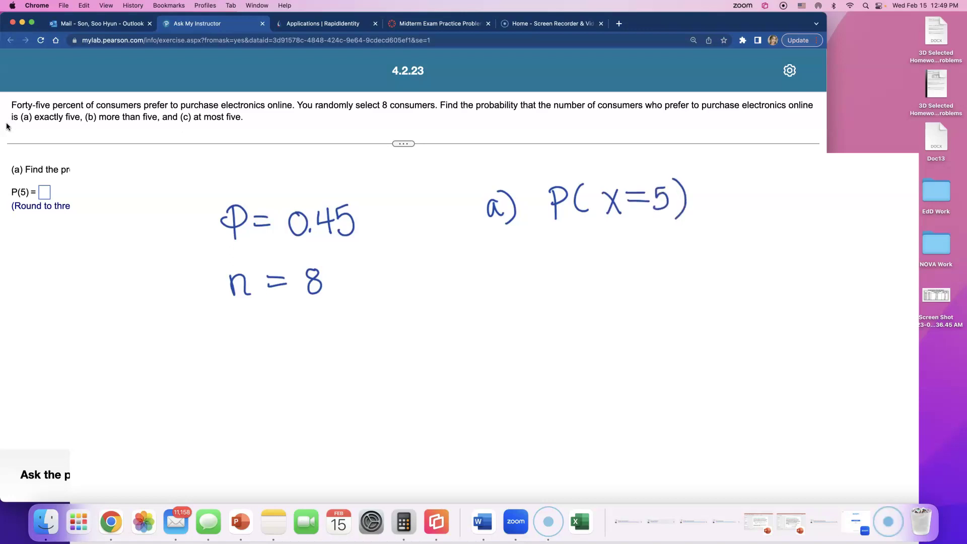
- Handwrite 'b) P(X>5)' below part a), undoing a stray stroke
mouse_move(485, 257)
left_mouse_down()
mouse_move(496, 280)
mouse_move(485, 282)
mouse_move(503, 293)
left_mouse_up()
mouse_move(550, 257)
left_mouse_down()
mouse_move(551, 289)
mouse_move(556, 275)
mouse_move(590, 288)
mouse_move(620, 278)
left_mouse_up()
key("ctrl+z")
mouse_move(624, 260)
left_mouse_down()
mouse_move(612, 284)
mouse_move(655, 267)
mouse_move(647, 285)
left_mouse_up()
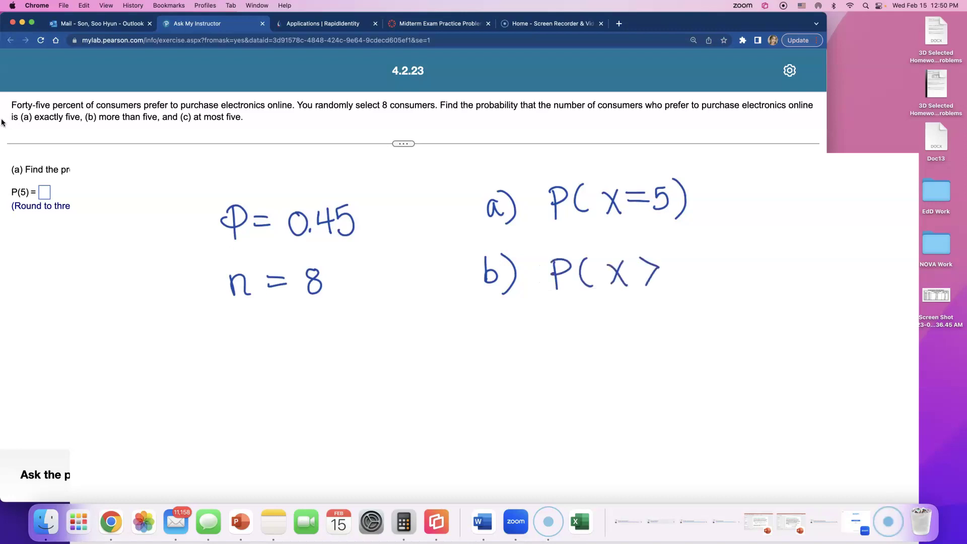
left_click_drag(688, 251, 687, 289)
- Start writing 'c) P(X' below part b)
left_click_drag(500, 326, 501, 359)
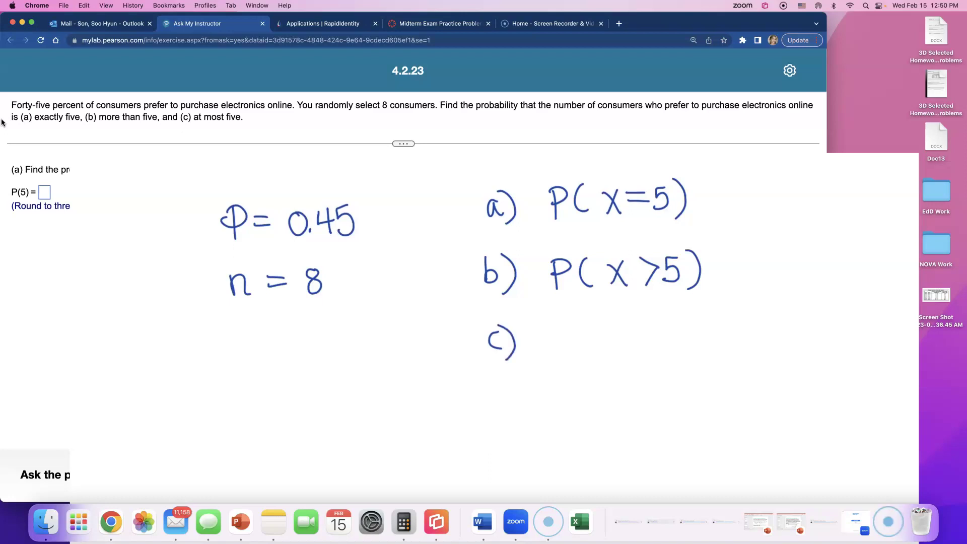
mouse_move(556, 326)
left_mouse_down()
mouse_move(558, 359)
mouse_move(557, 342)
mouse_move(586, 360)
left_mouse_up()
mouse_move(623, 334)
left_mouse_down()
mouse_move(610, 353)
mouse_move(627, 360)
left_mouse_up()
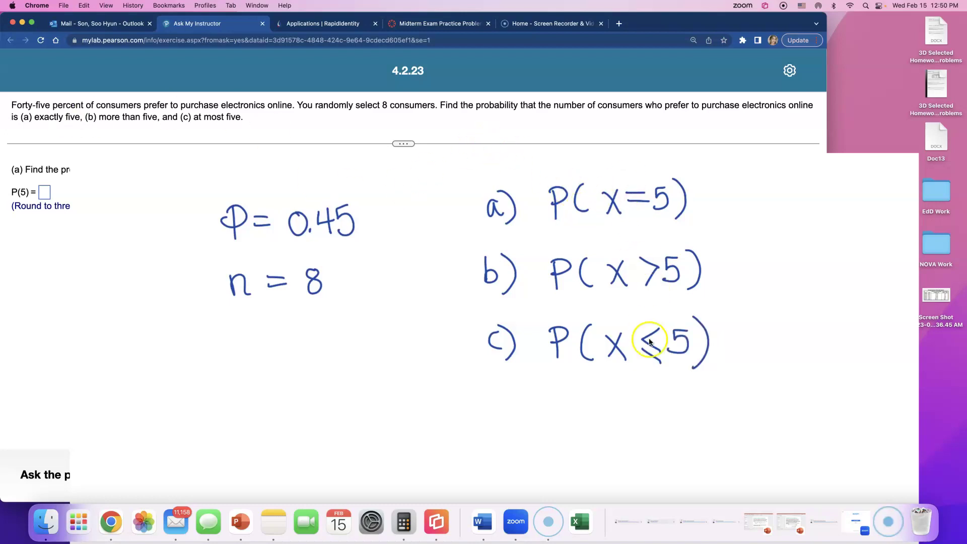
- Open a new Chrome tab and go to statcrunch.com
left_click(401, 202)
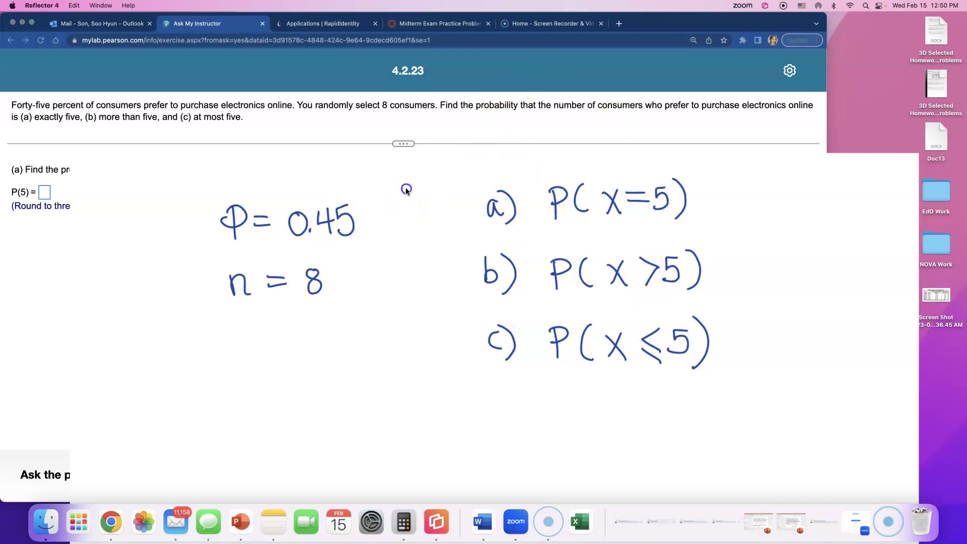
left_click(619, 28)
left_click(620, 24)
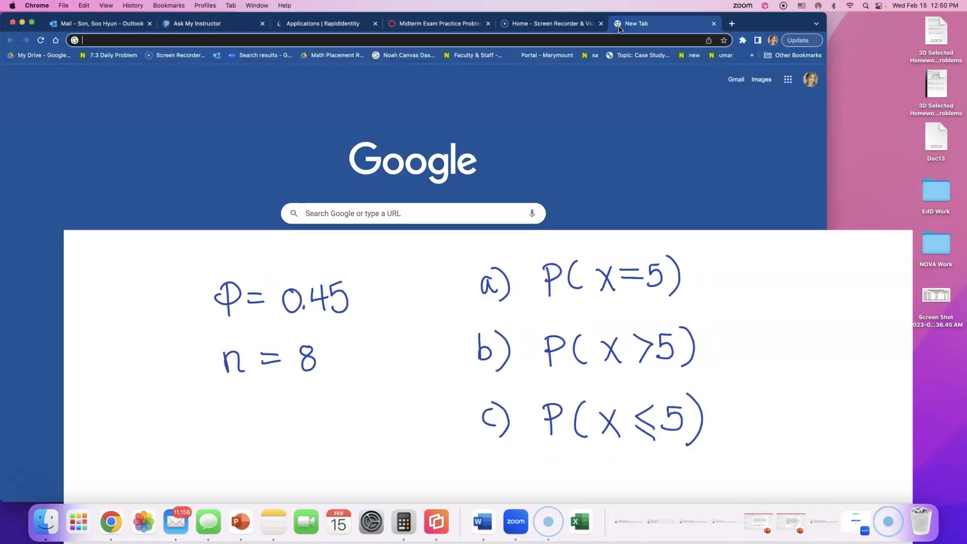
type("stat")
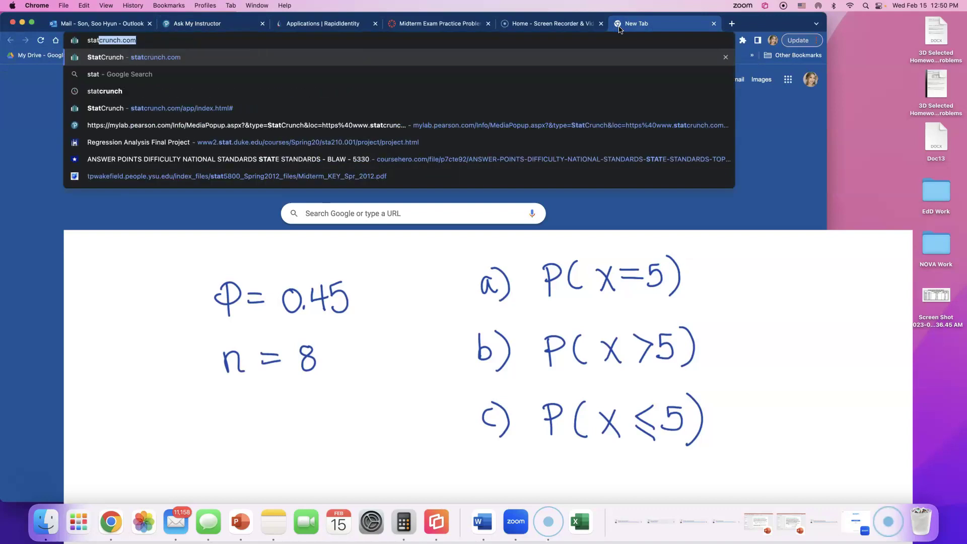
key("Return")
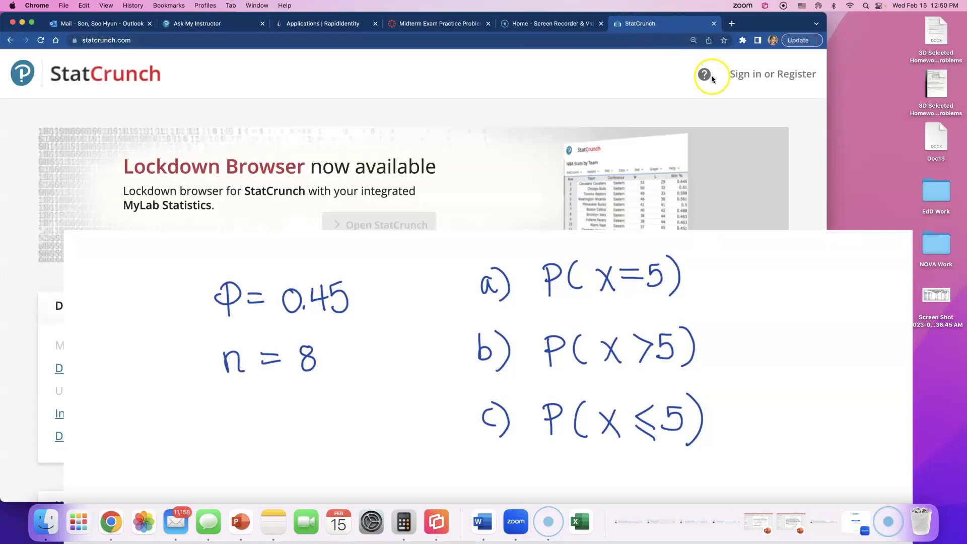
- Sign in to StatCrunch with the Pearson account
left_click(747, 76)
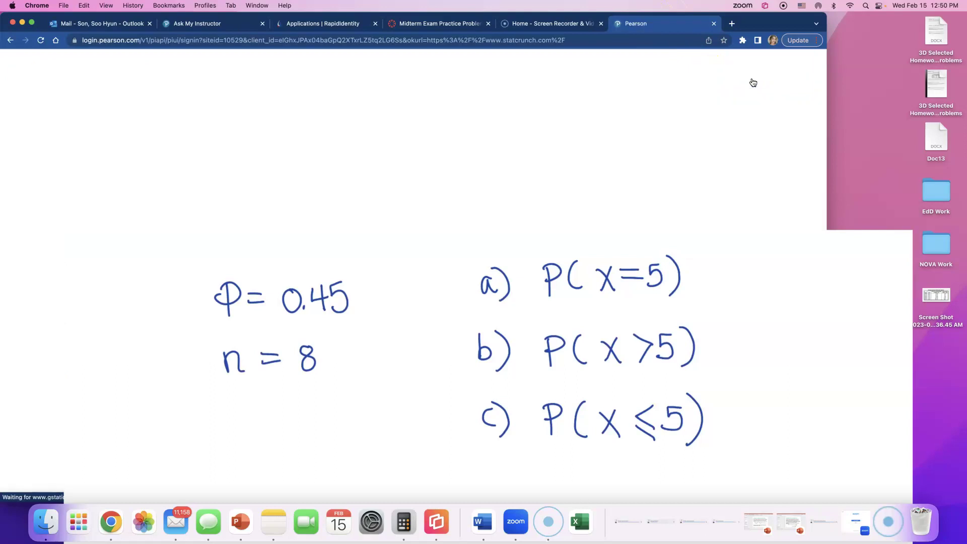
left_click_drag(564, 258, 564, 352)
left_click(556, 267)
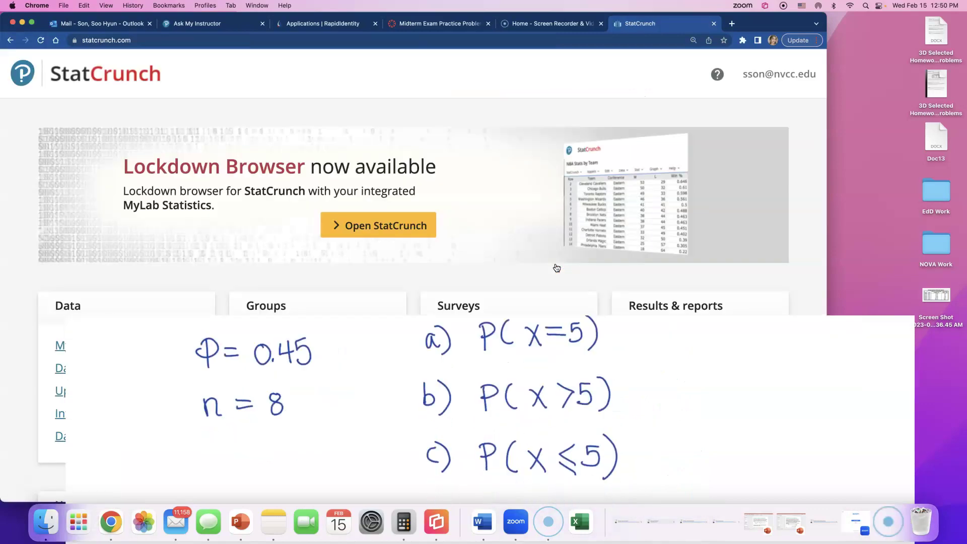
- Launch StatCrunch and open the Binomial calculator from Stat > Calculators
left_click(416, 234)
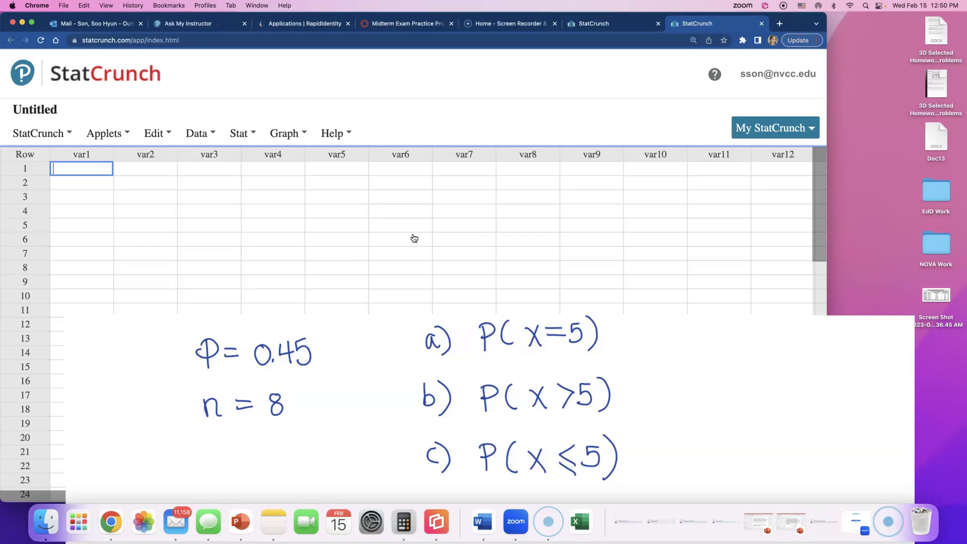
left_click(238, 133)
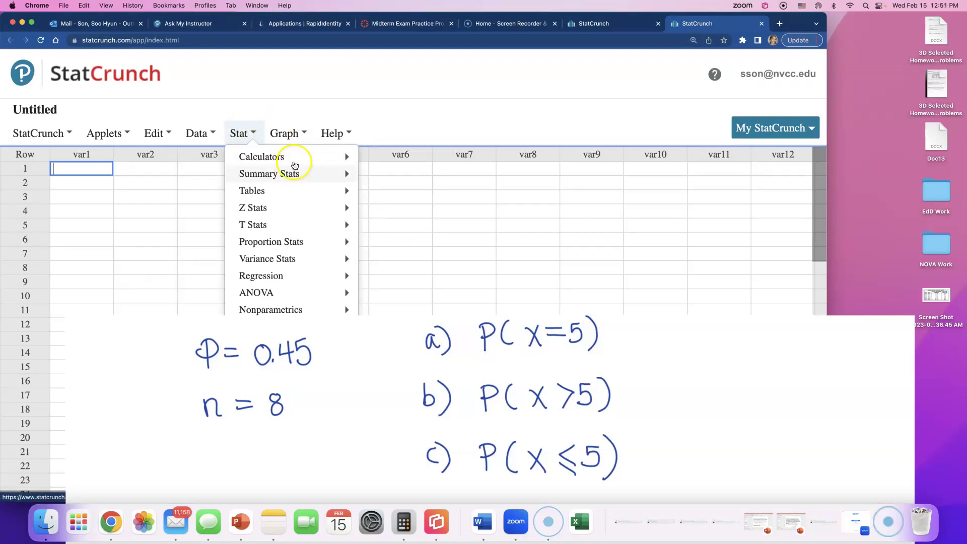
mouse_move(298, 157)
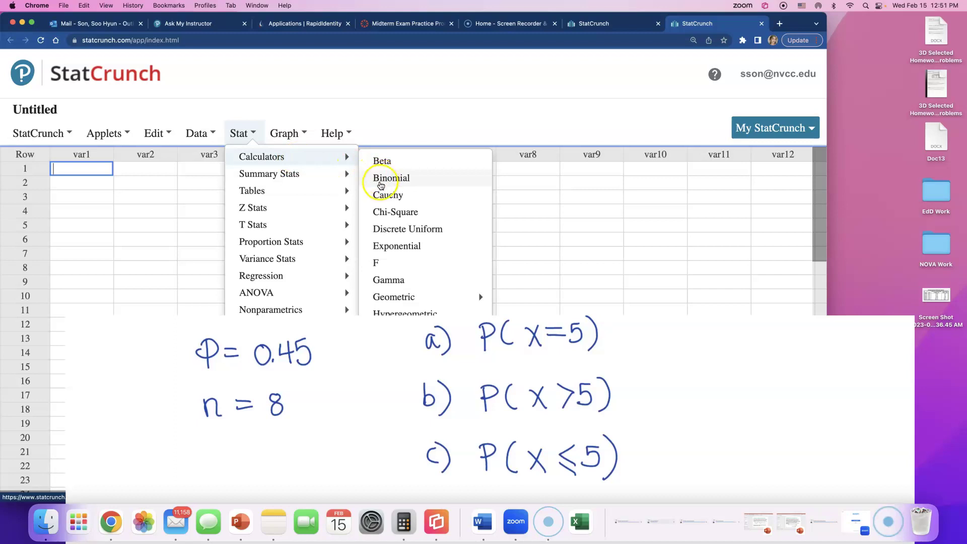
left_click(439, 186)
left_click_drag(561, 140, 416, 45)
left_click_drag(441, 305, 419, 430)
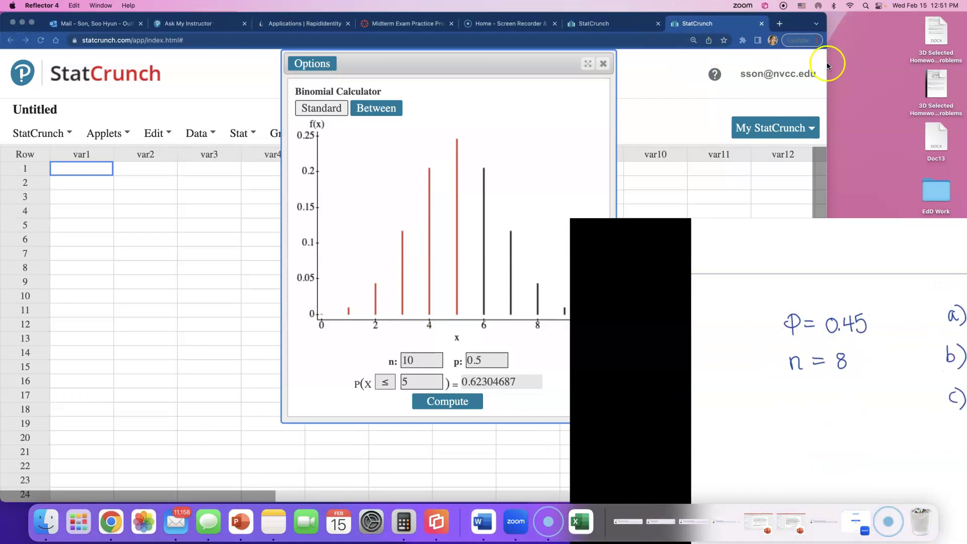
- Enter n = 8 and p = 0.45 in the Binomial Calculator
left_click_drag(827, 68, 521, 74)
double_click(603, 198)
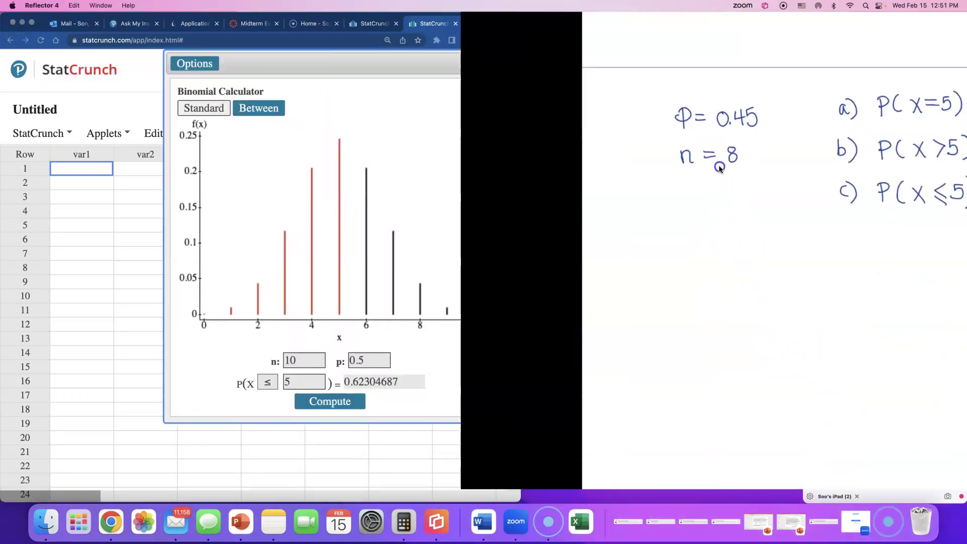
left_click(244, 351)
left_click(265, 360)
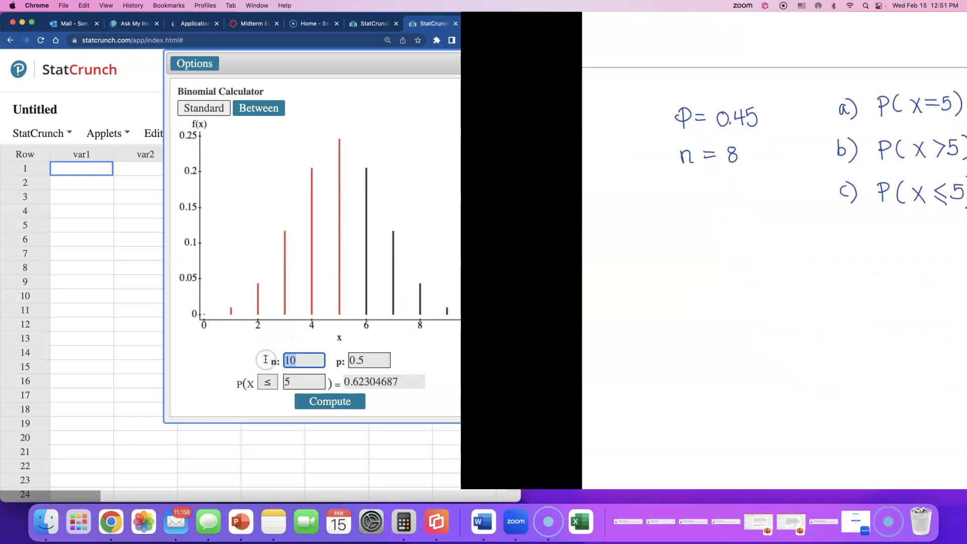
type("8")
key("Tab")
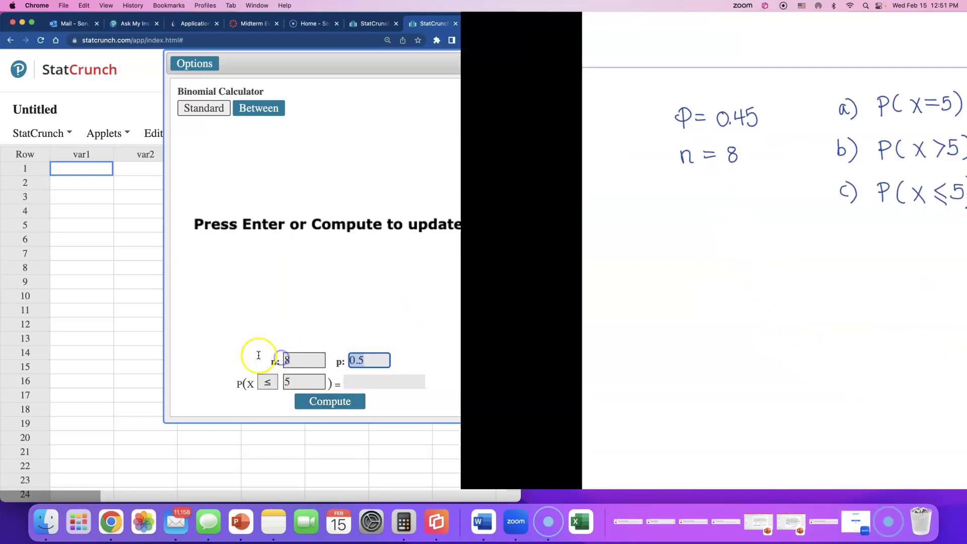
type("0.4")
left_click_drag(260, 64, 126, 65)
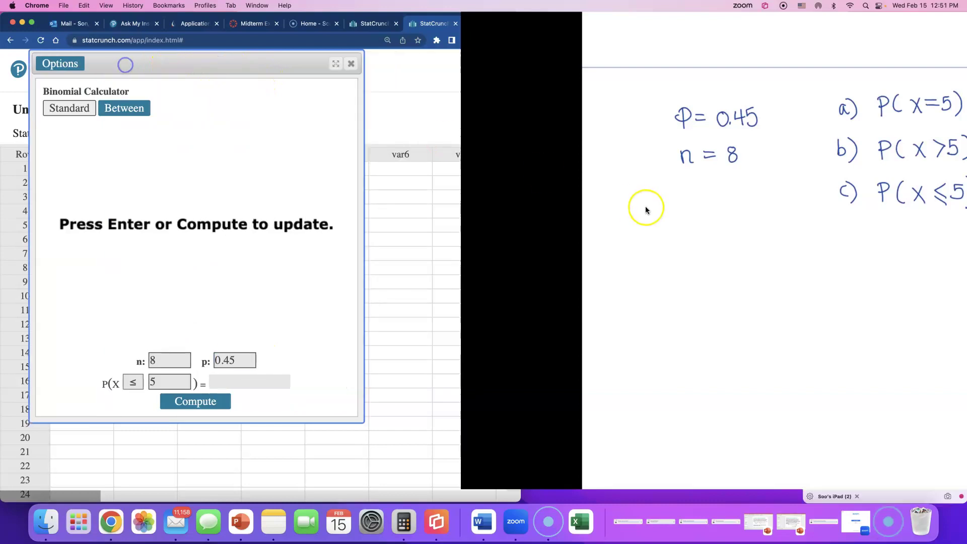
- Shift the whiteboard mirror aside to reveal more of the calculator
left_click(715, 217)
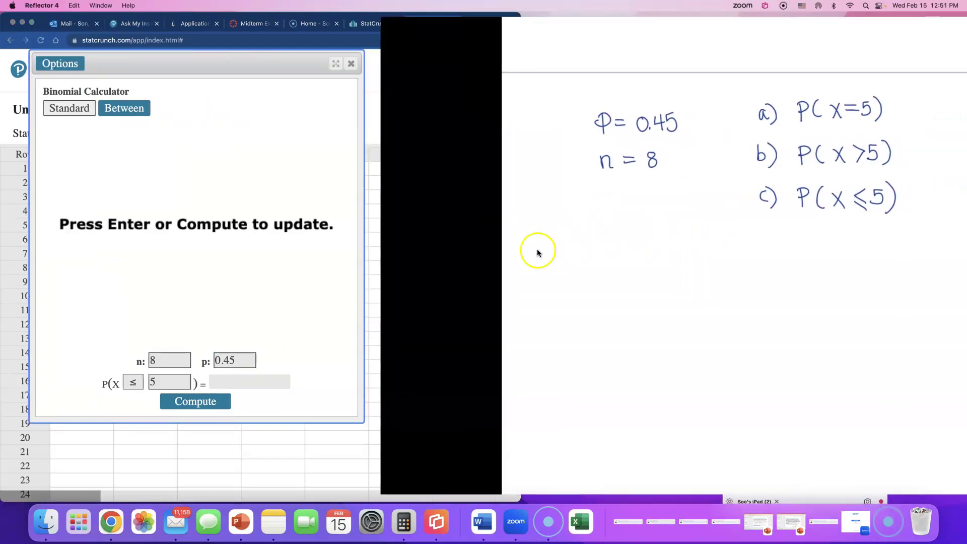
left_click(844, 124)
left_click_drag(843, 124, 817, 132)
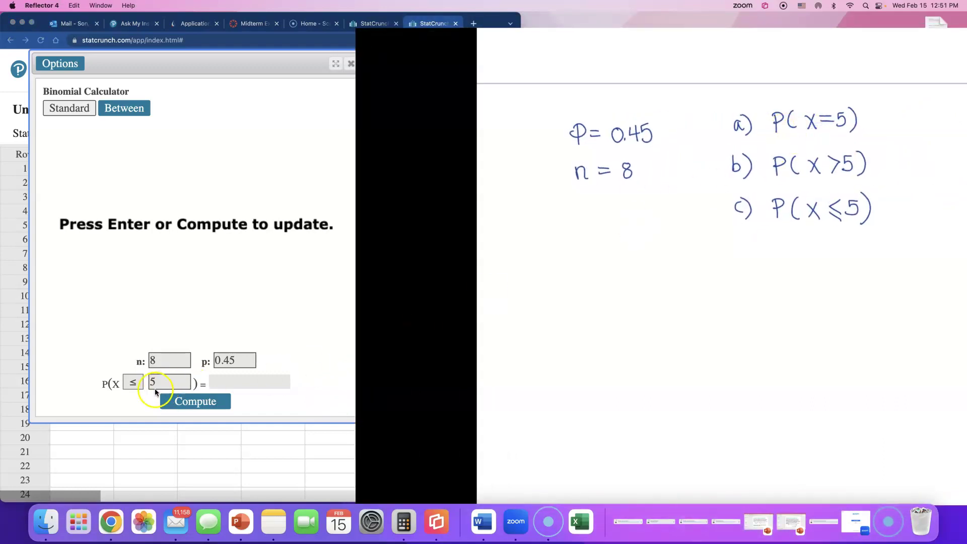
- Set the comparison to = with x = 5 and compute P(X = 5) = 0.17192485
left_click(133, 384)
left_click(133, 384)
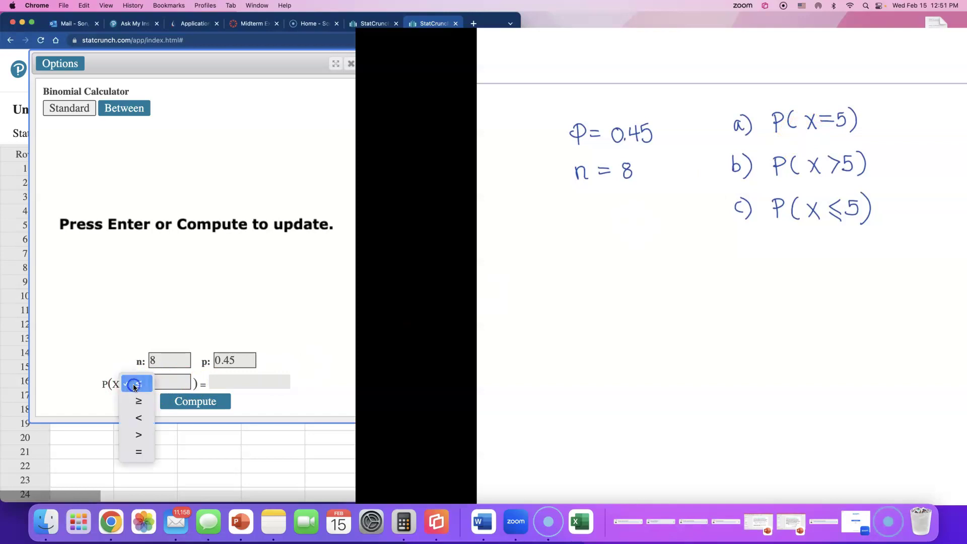
left_click(133, 384)
left_click(133, 384)
left_click(142, 454)
left_click(166, 383)
type("5")
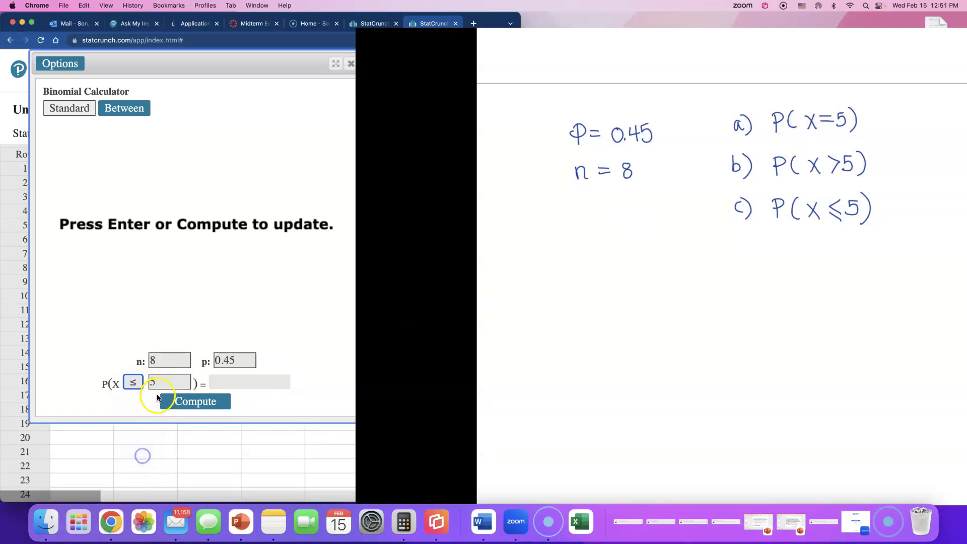
left_click(166, 402)
left_click(159, 383)
left_click(174, 386)
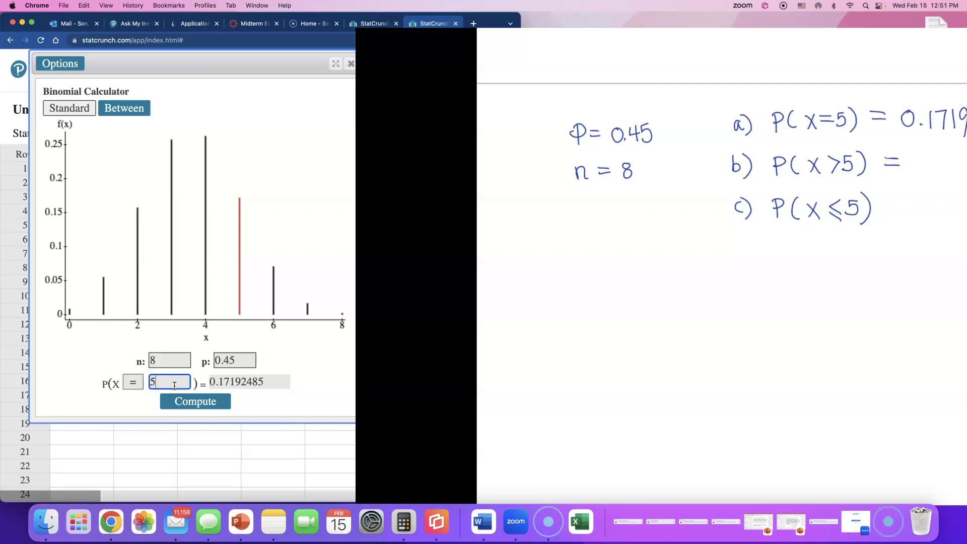
left_click(653, 478)
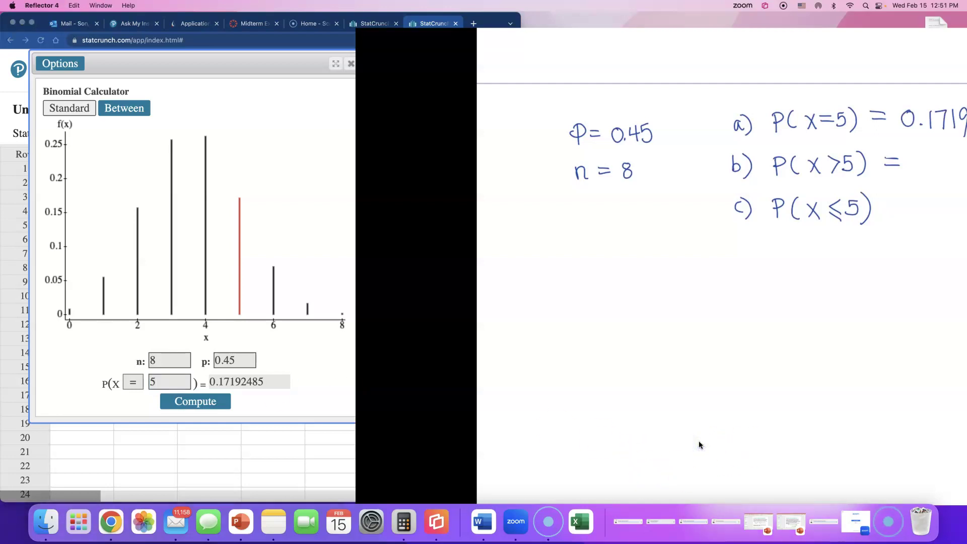
- Change the comparison to > and recompute, giving P(X > 5) = 0.08845586
left_click(135, 383)
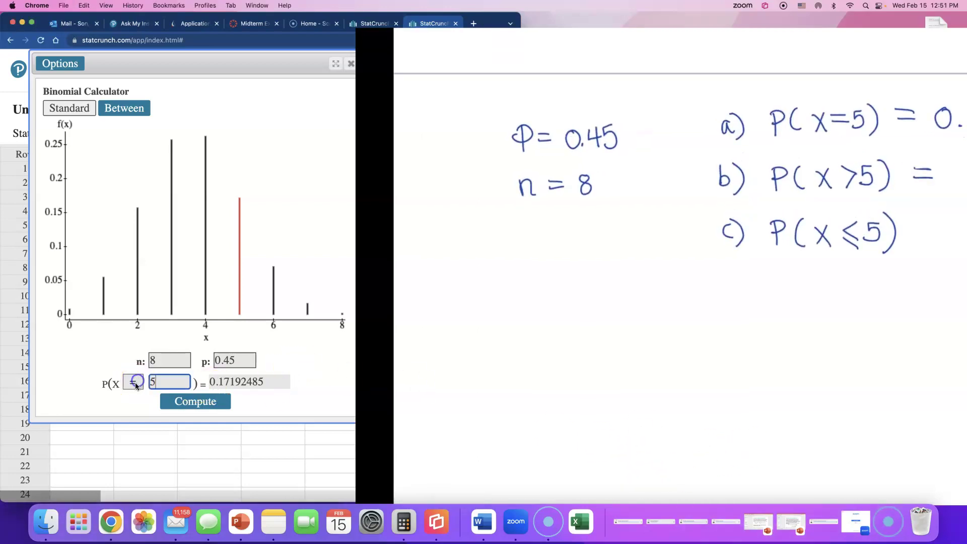
left_click(144, 364)
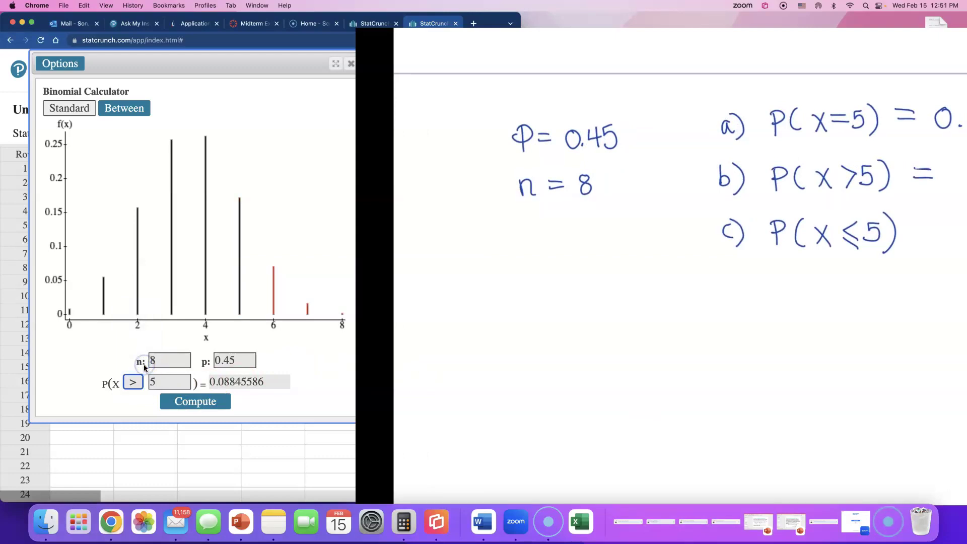
left_click(187, 403)
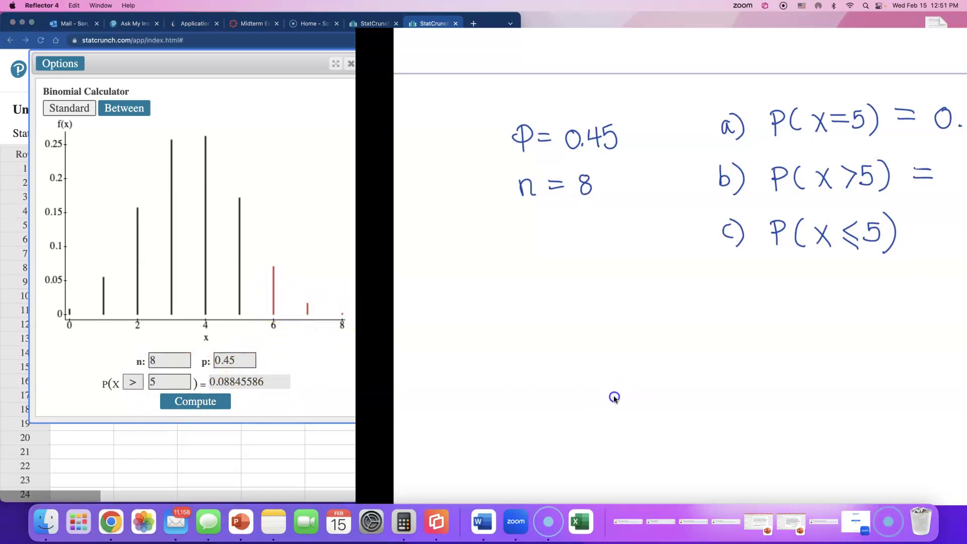
left_click_drag(618, 397, 572, 400)
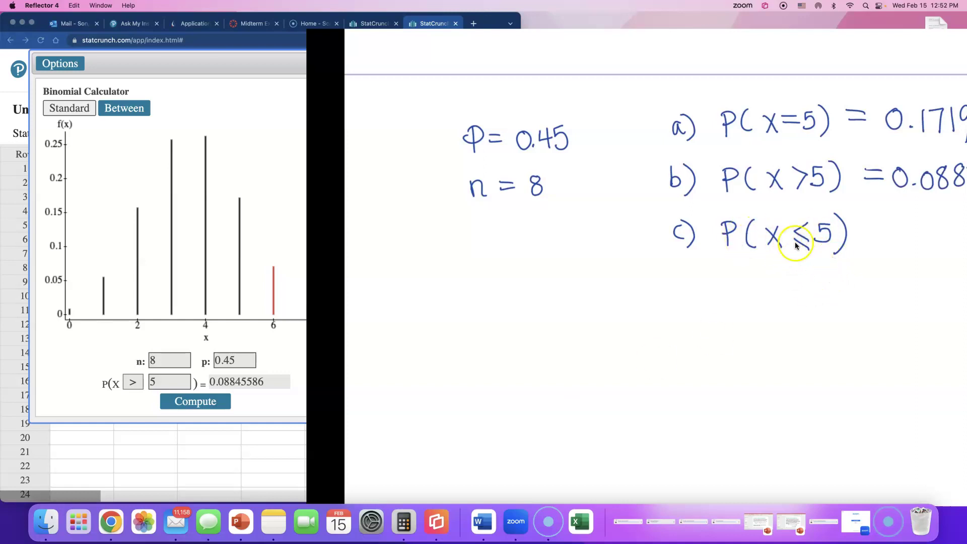
- Switch the comparison to ≤ and compute P(X ≤ 5) = 0.91154414, then dismiss the mirror
left_click(141, 382)
left_click(136, 383)
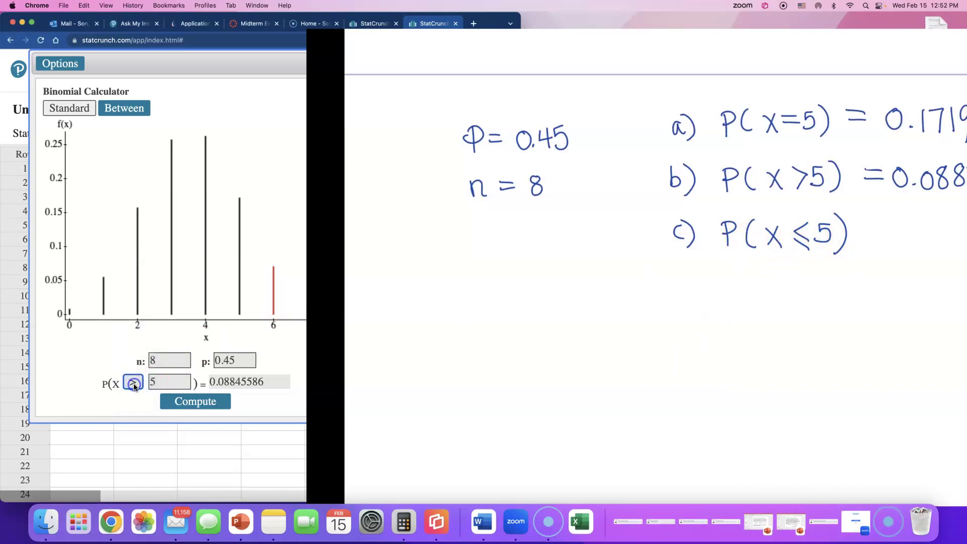
left_click(134, 384)
left_click(139, 338)
left_click(178, 401)
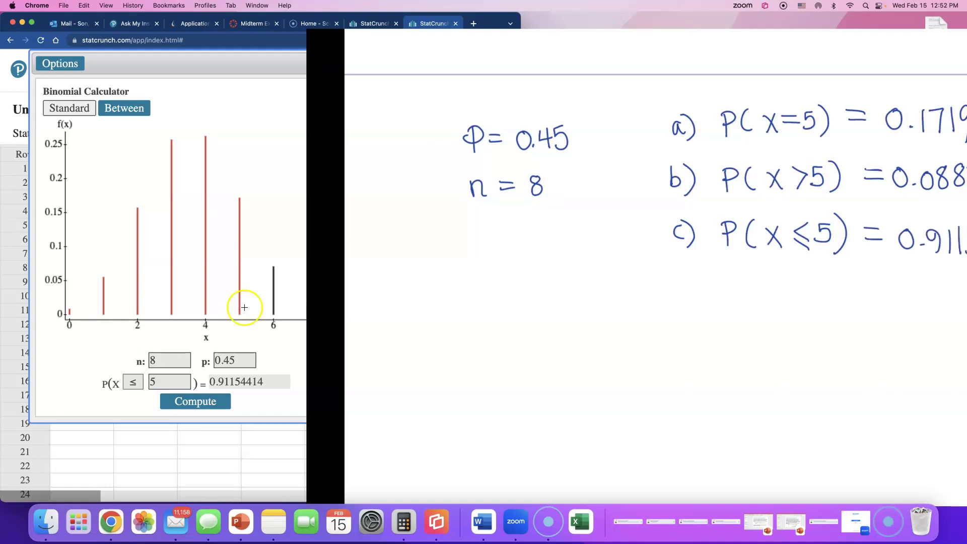
left_click_drag(823, 261, 462, 449)
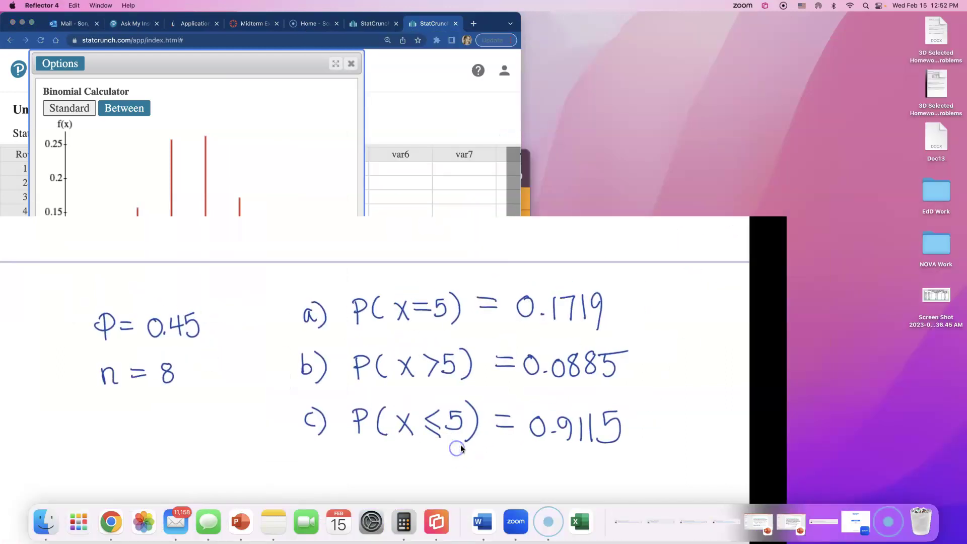
left_click(474, 398)
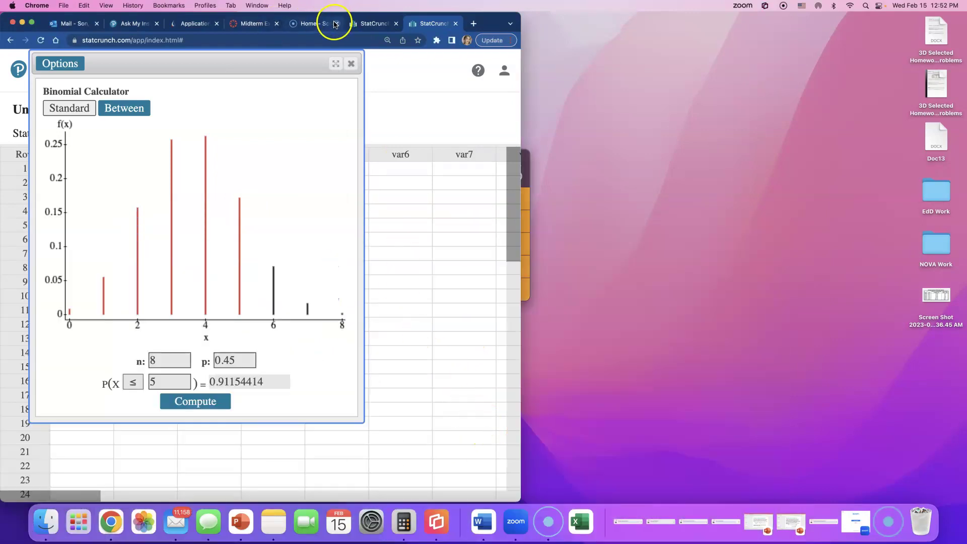
- Enter 0.1719 for P(5) in the Pearson exercise and dismiss the incorrect-answer feedback
left_click(244, 24)
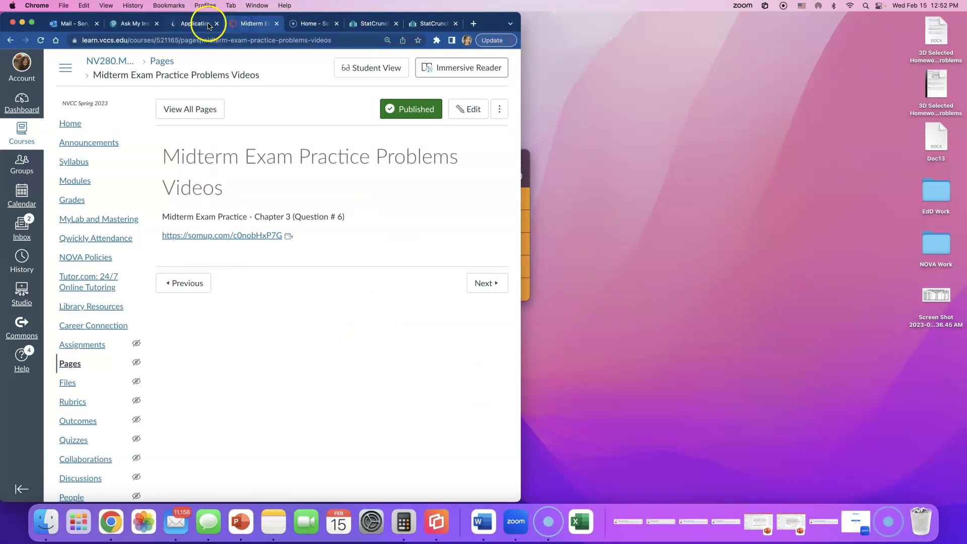
left_click(208, 25)
left_click(135, 24)
left_click(45, 206)
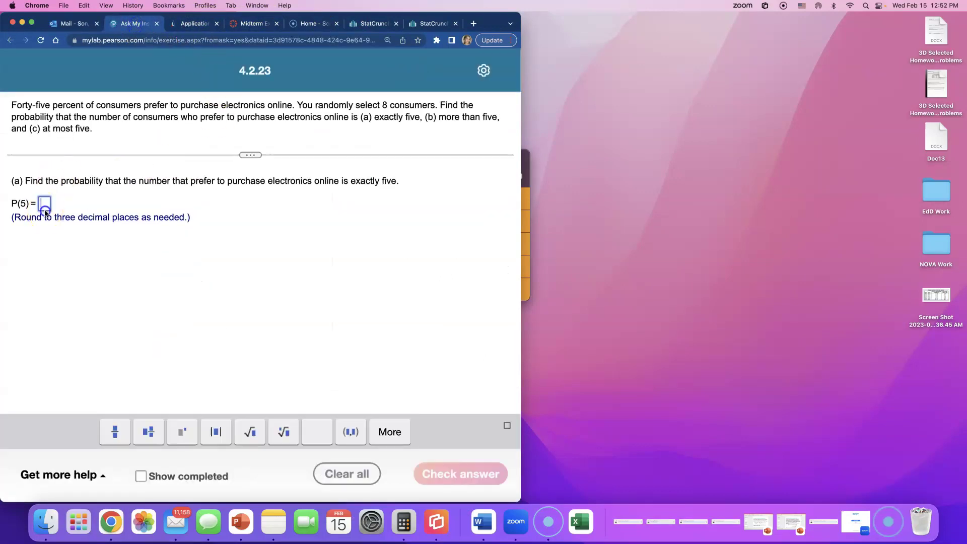
type("0")
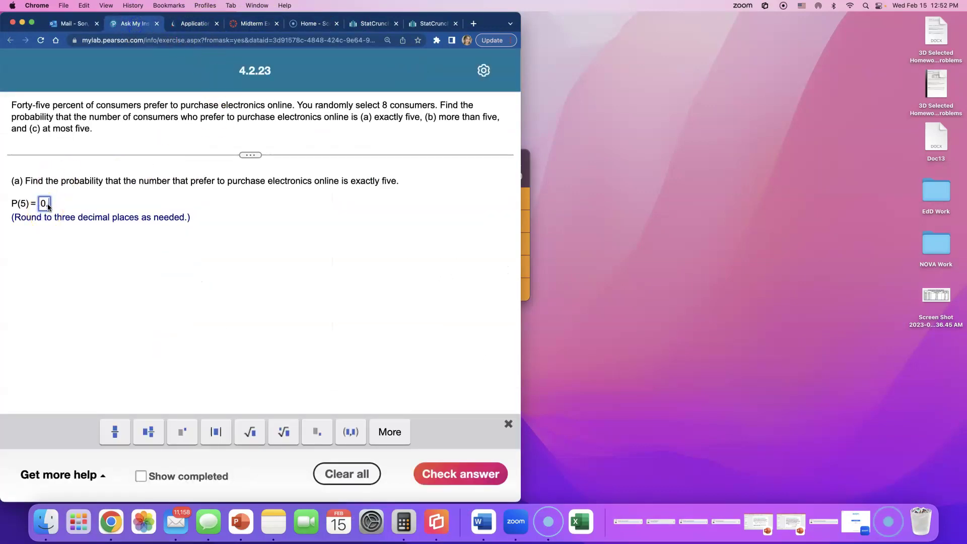
type(".1719")
key("Return")
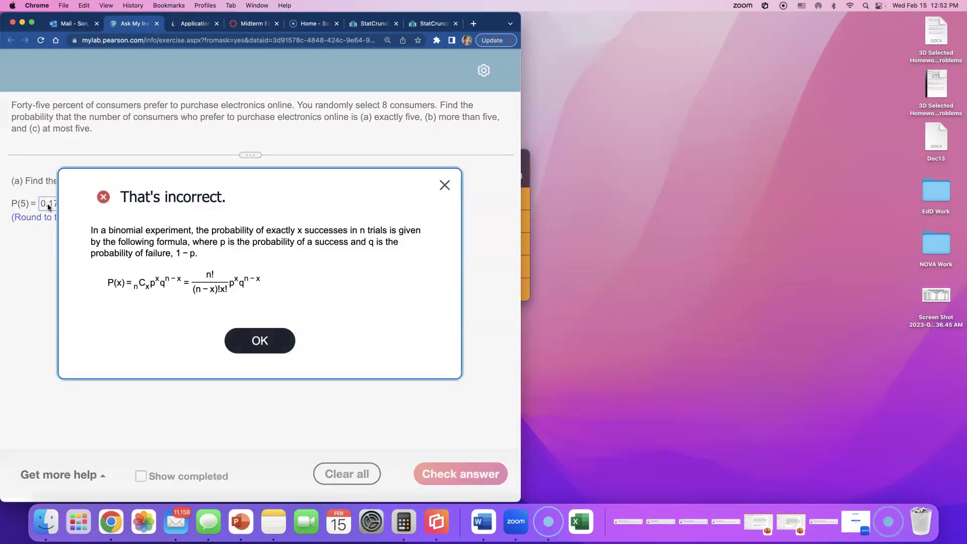
left_click(238, 340)
- Correct the P(5) answer to 0.172 and resubmit
left_click(75, 204)
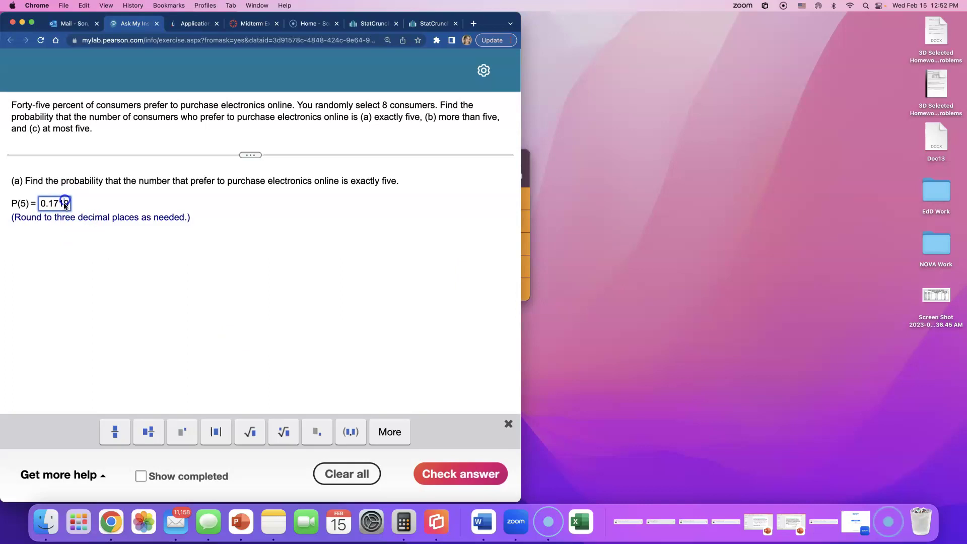
left_click(64, 204)
type("2")
key("Return")
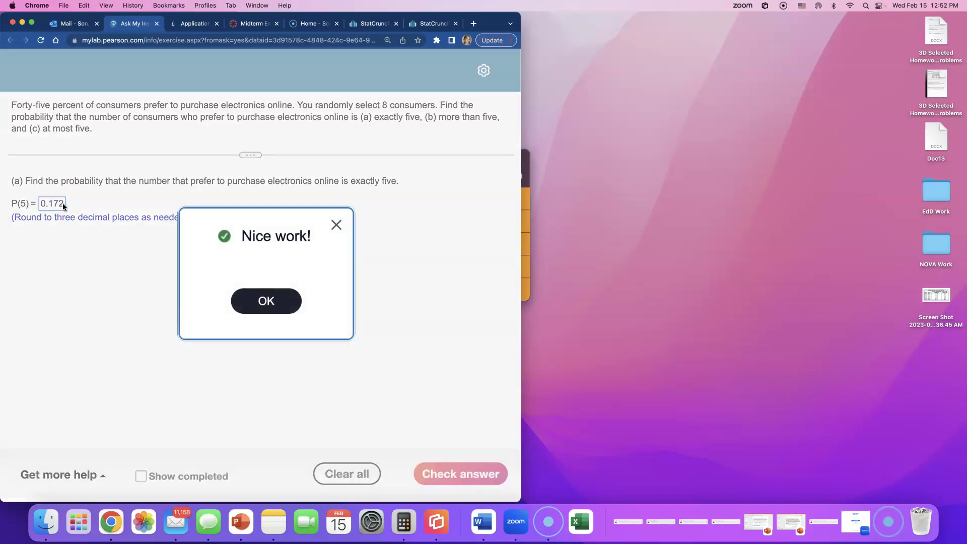
- Submit 0.089 as the part (b) answer for P(x > 5)
left_click(250, 301)
left_click(56, 261)
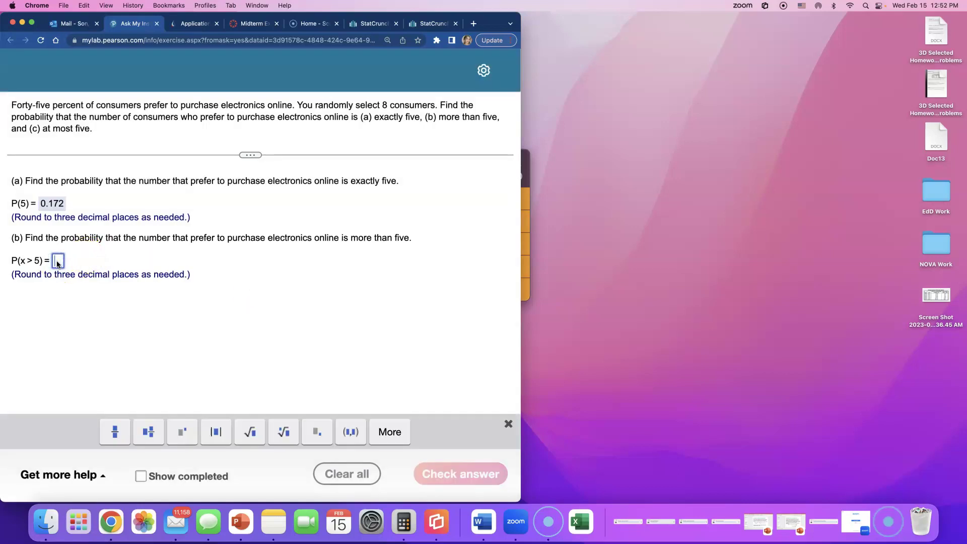
type("0.089")
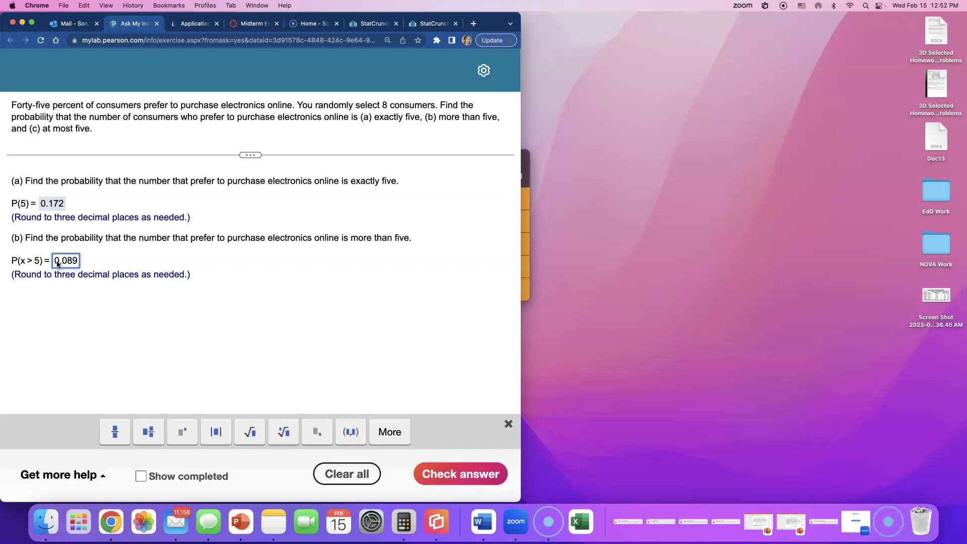
key("Return")
- Begin entering 0.912 as the part (c) answer for P(x ≤ 5)
left_click(245, 305)
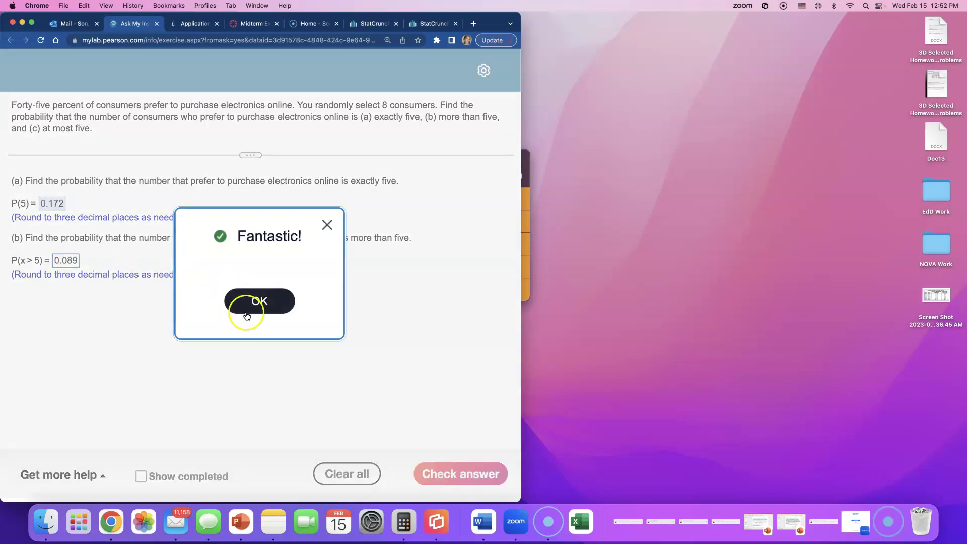
left_click(58, 318)
type("0.912")
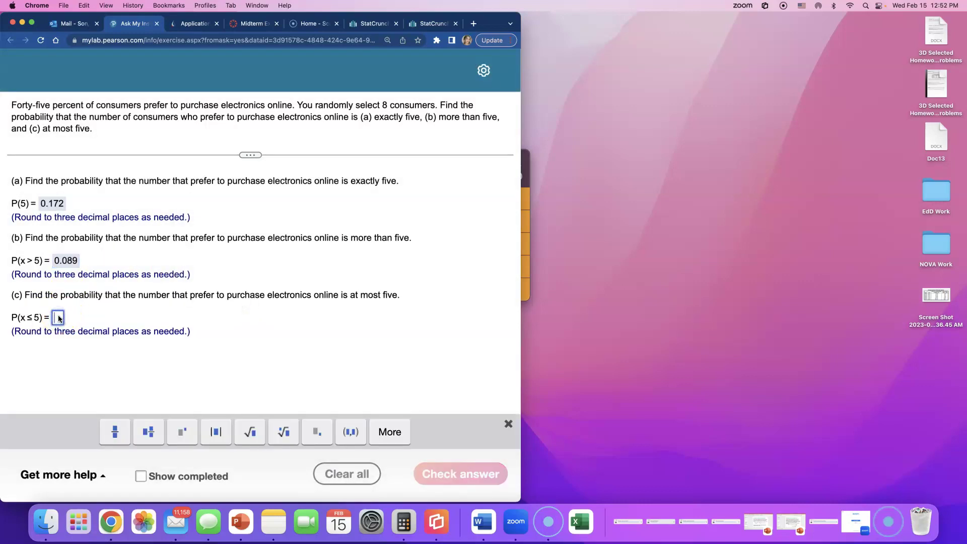